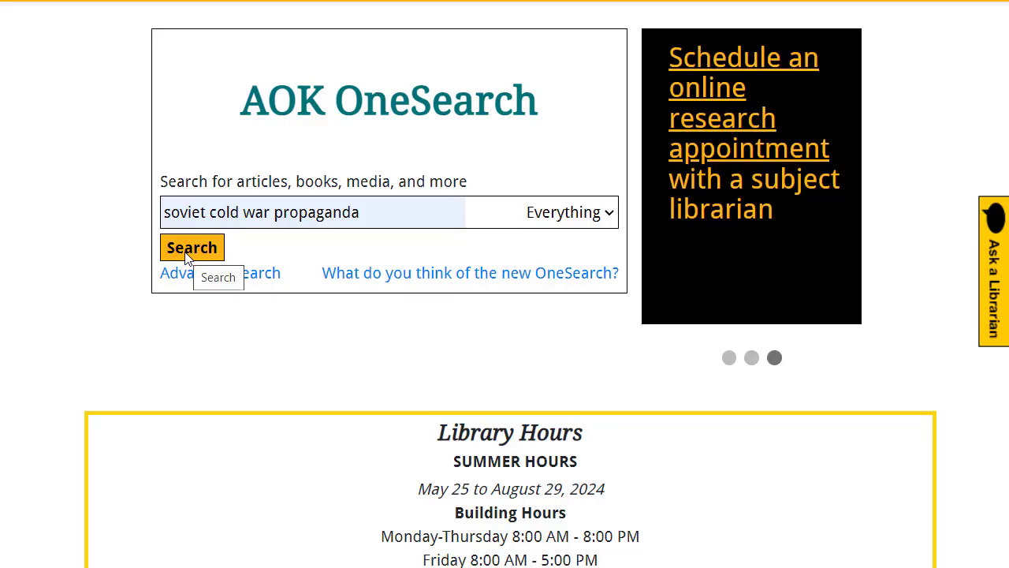
Search the library catalog for soviet cold war propaganda and sort the results by Date-newest
click(187, 251)
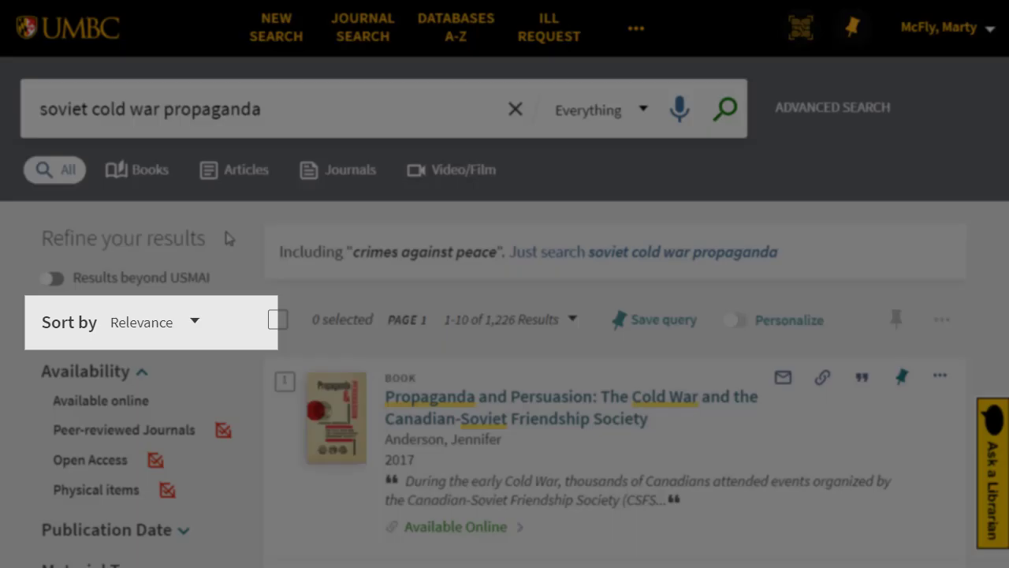
click(185, 331)
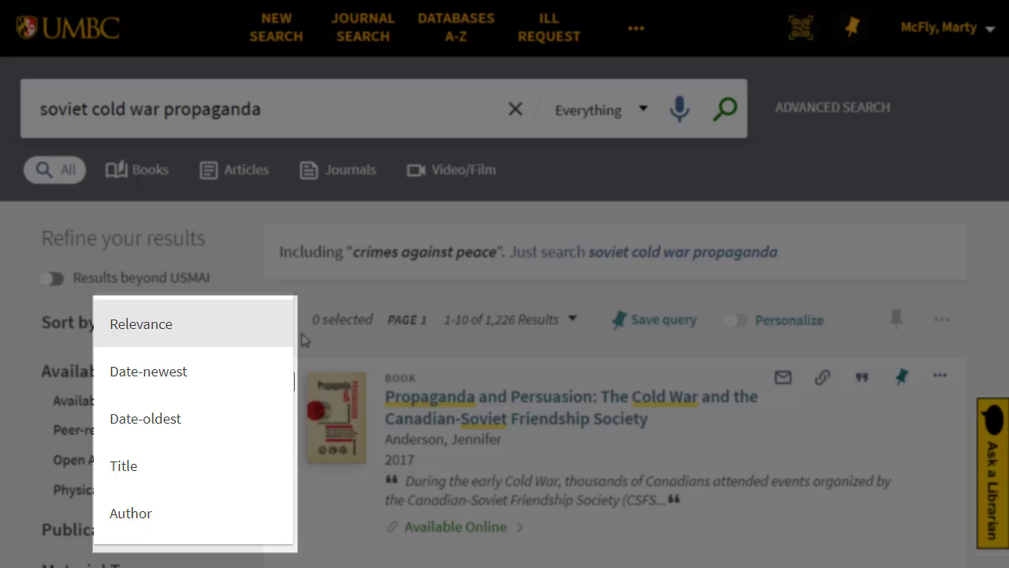
click(264, 379)
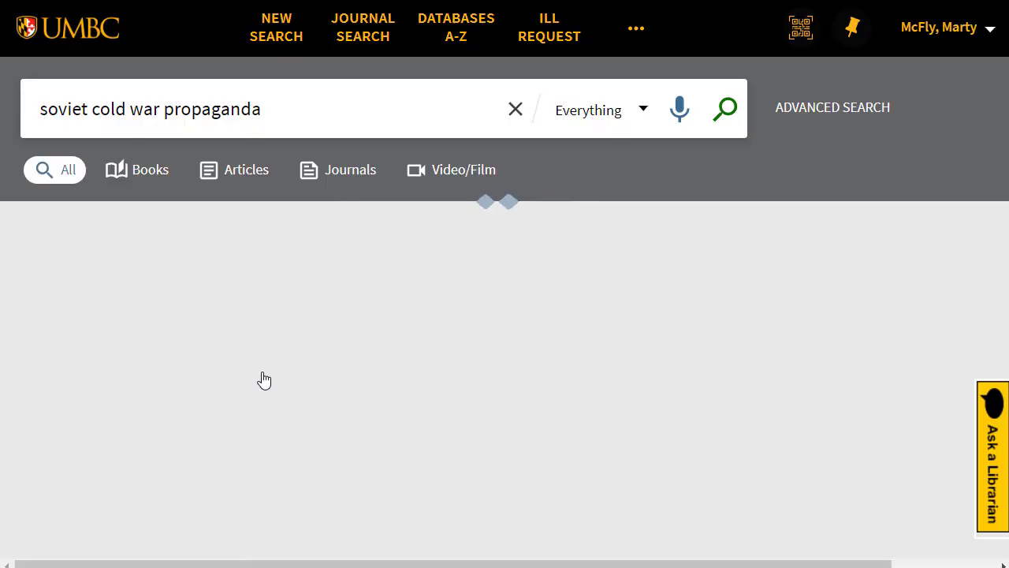
scroll(912, 223, down, 3)
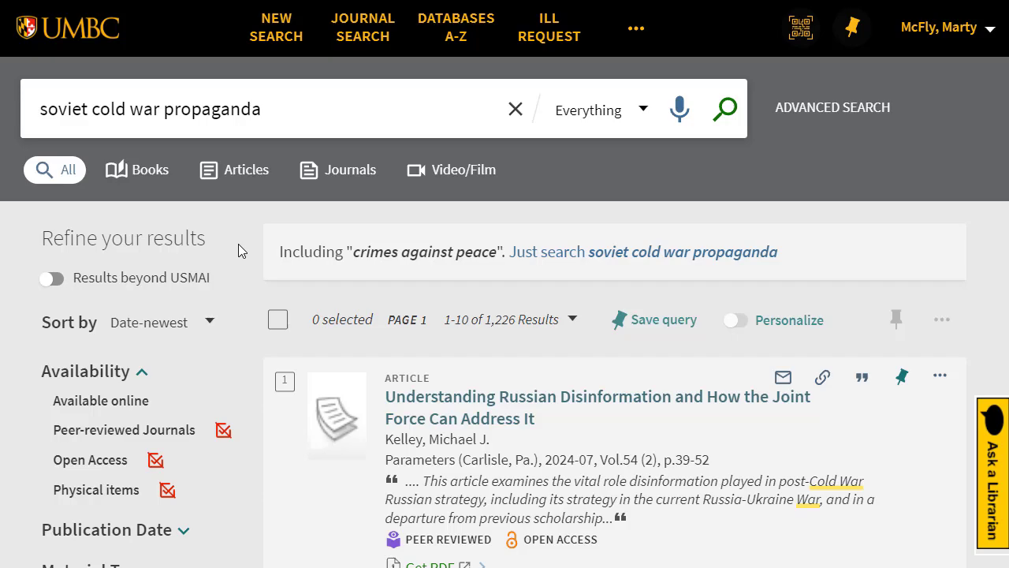
Filter the search results by the material type Articles
scroll(238, 242, down, 3)
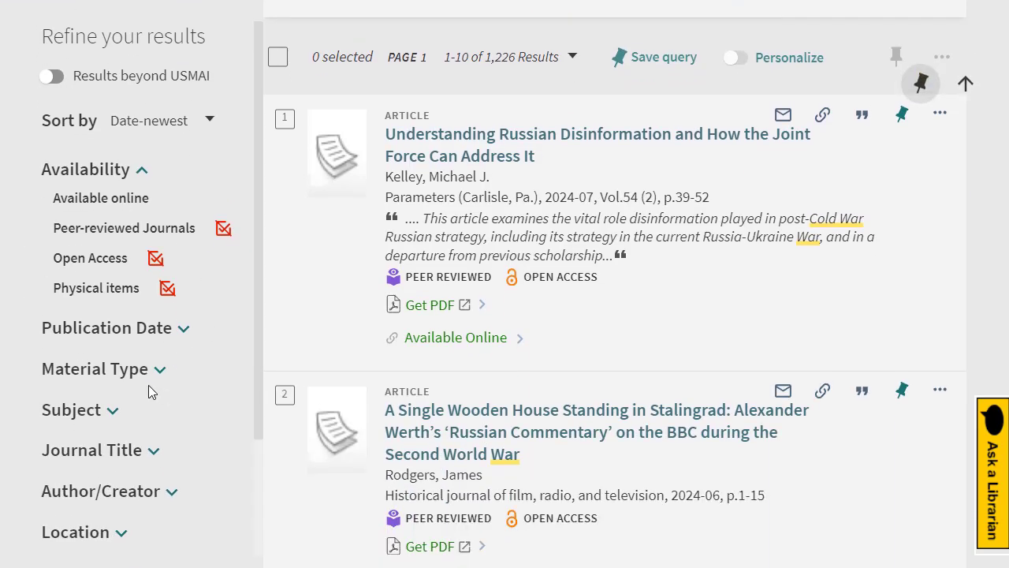
click(132, 376)
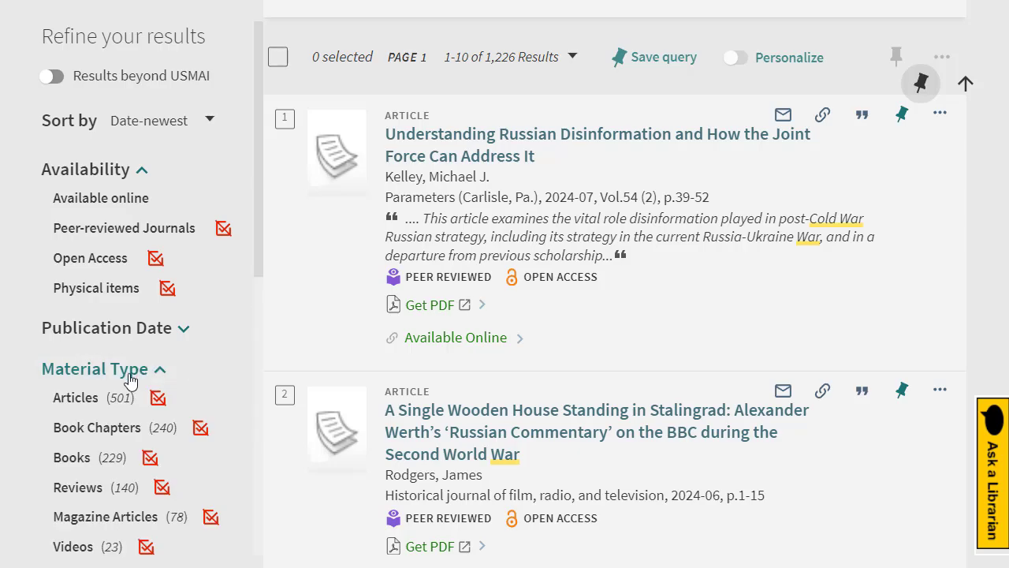
click(45, 397)
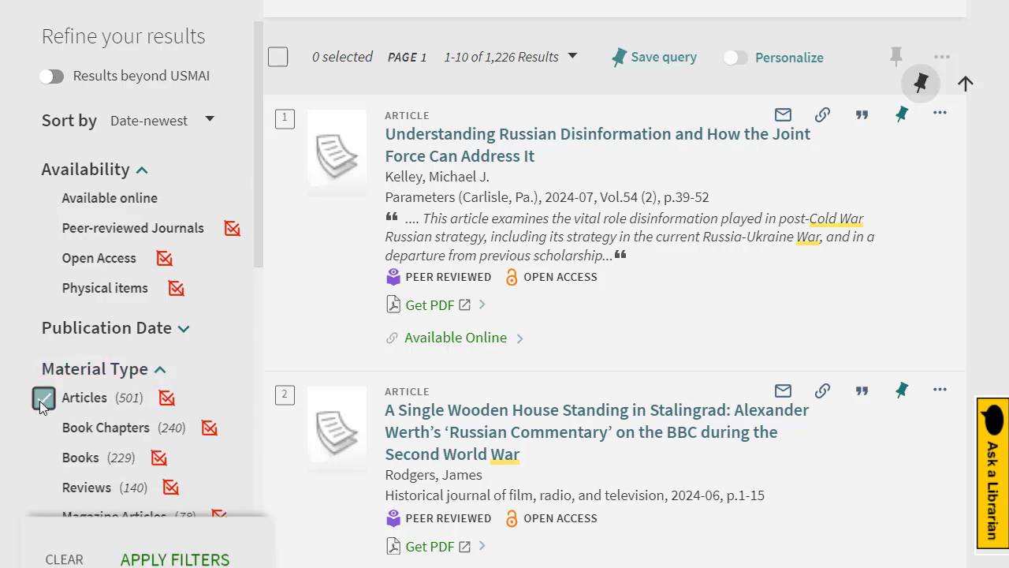
click(192, 544)
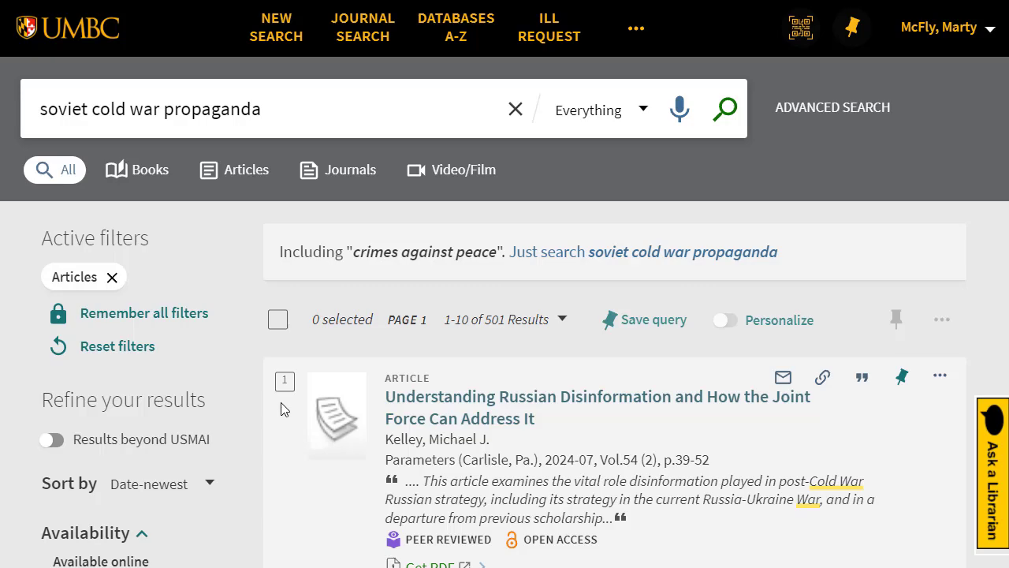
Open the record for "Understanding Russian Disinformation and How the Joint Force Can Address It" and display its email form
click(489, 416)
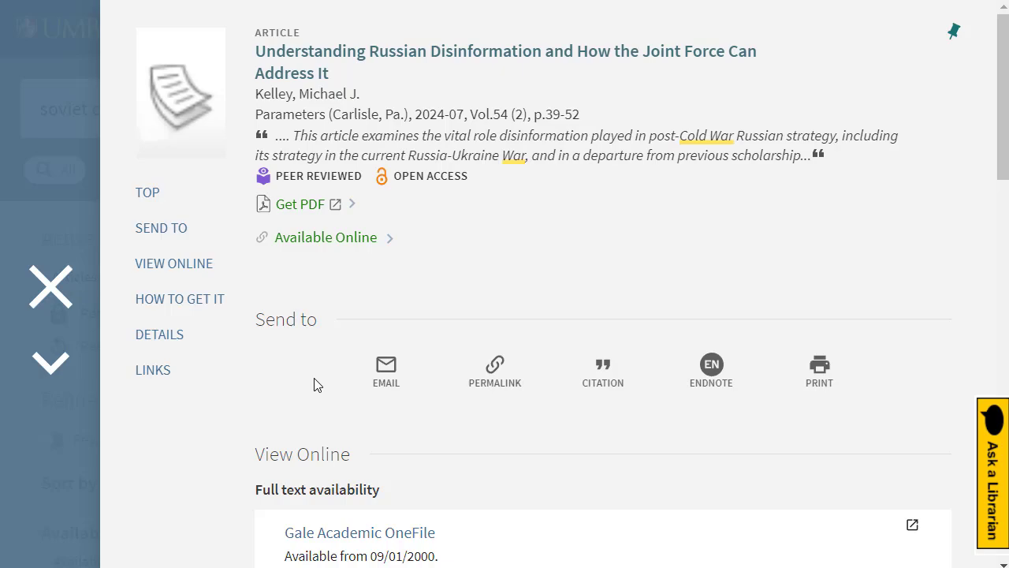
click(384, 388)
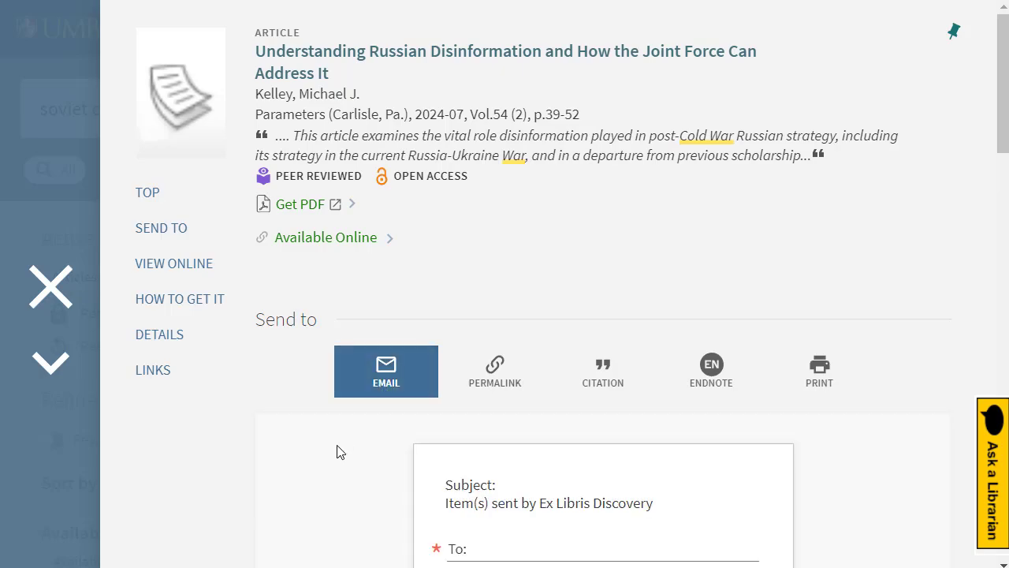
scroll(337, 452, down, 3)
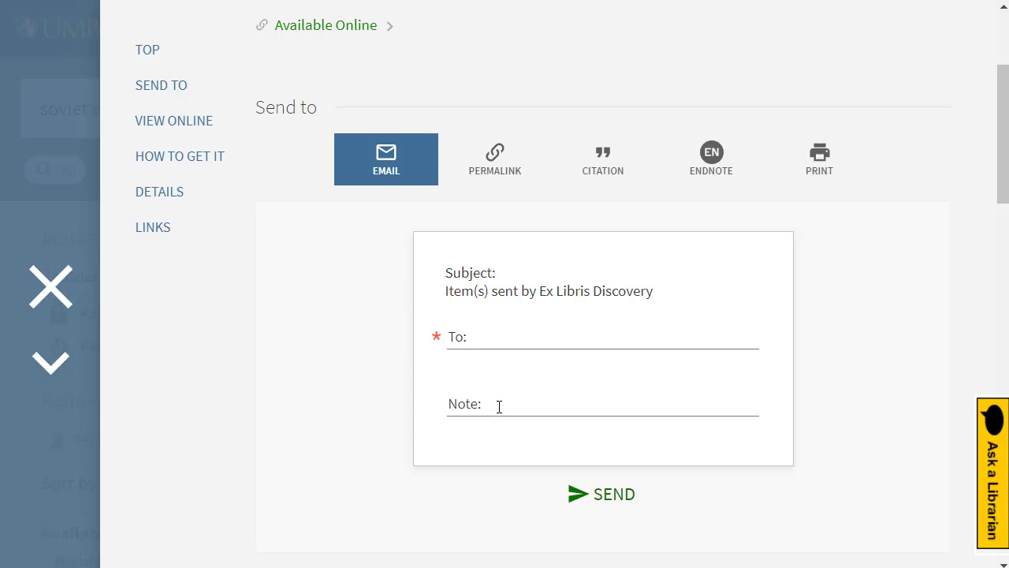
Display the article's permalink and copy it to the clipboard
click(496, 181)
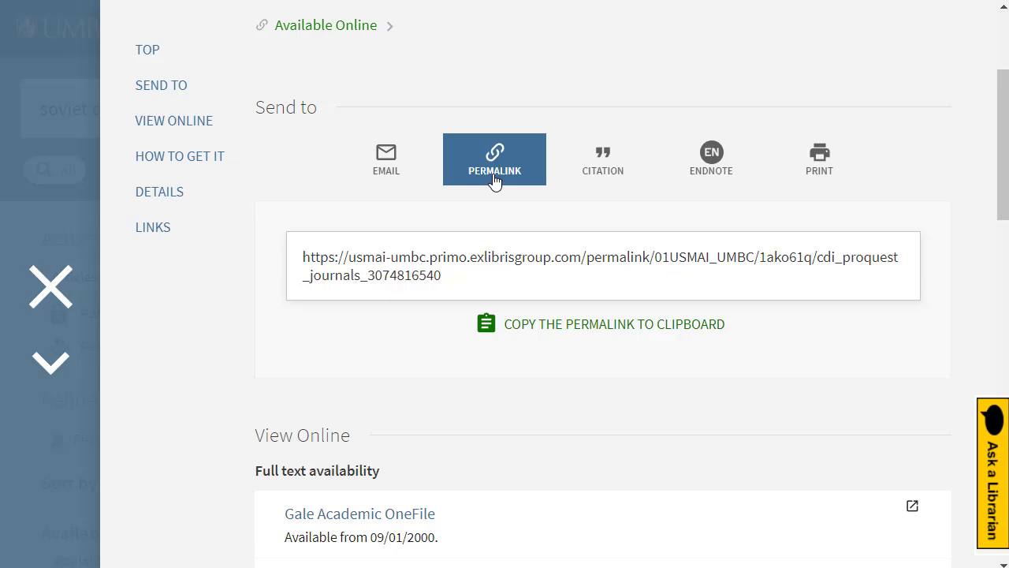
click(578, 339)
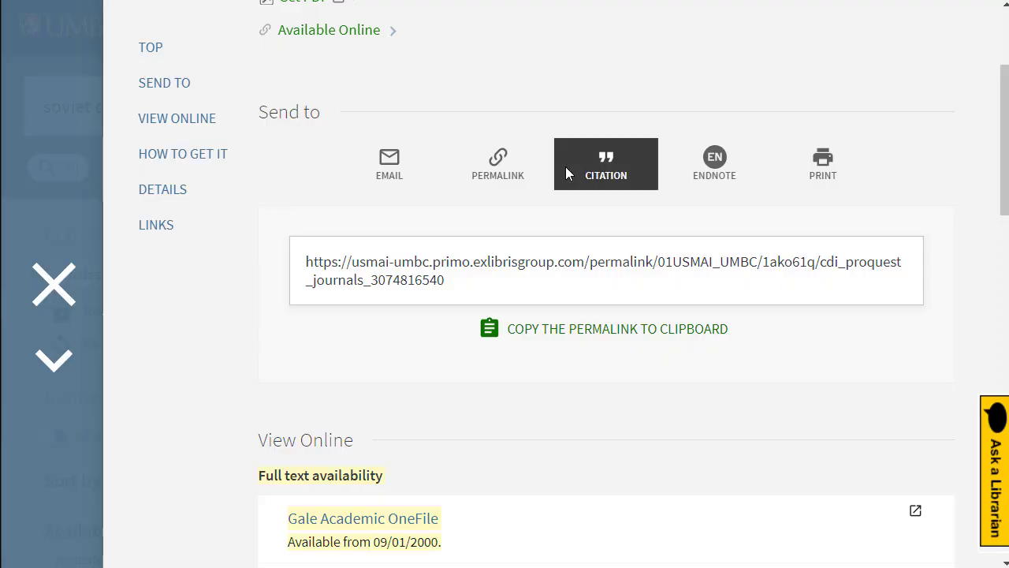
View the article's citation in APA, Chicago/Turabian and Harvard styles, and copy the Harvard version to the clipboard
click(575, 175)
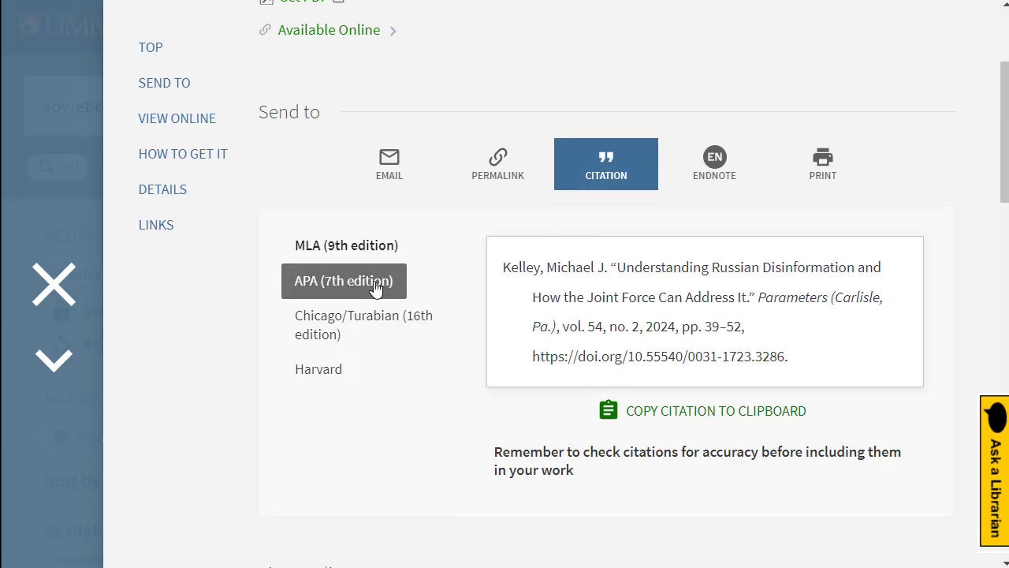
click(337, 281)
click(373, 346)
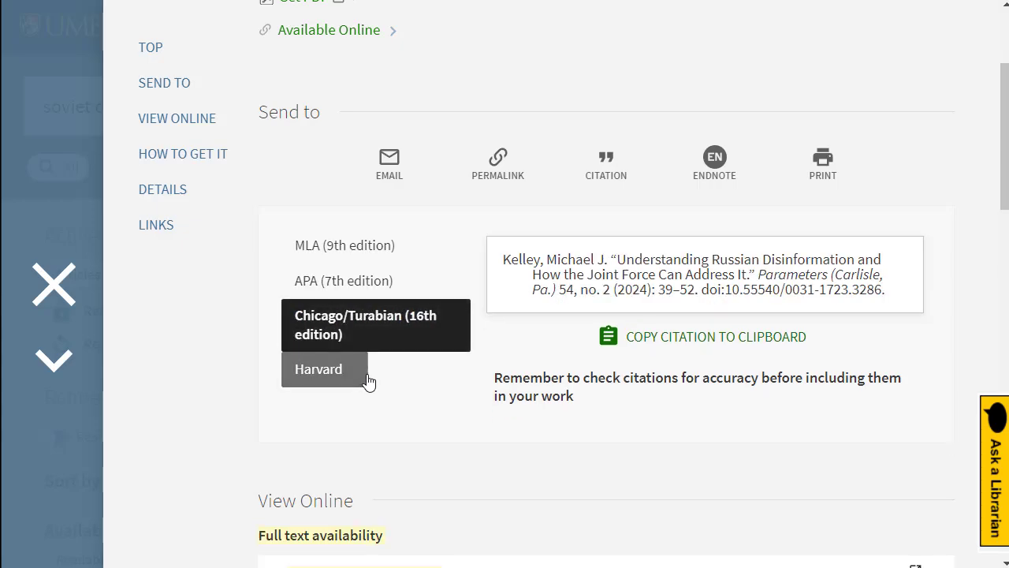
click(367, 382)
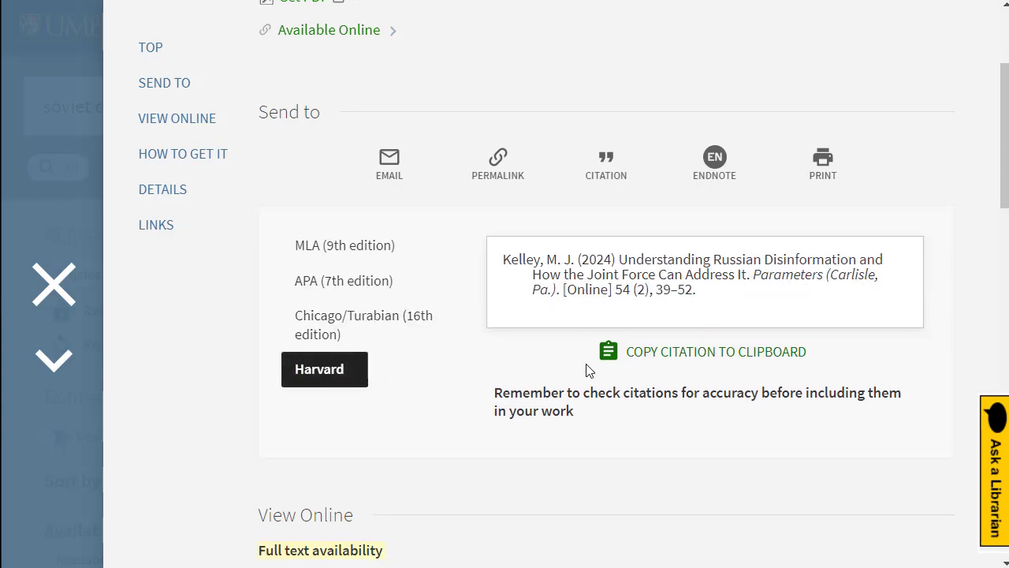
click(616, 367)
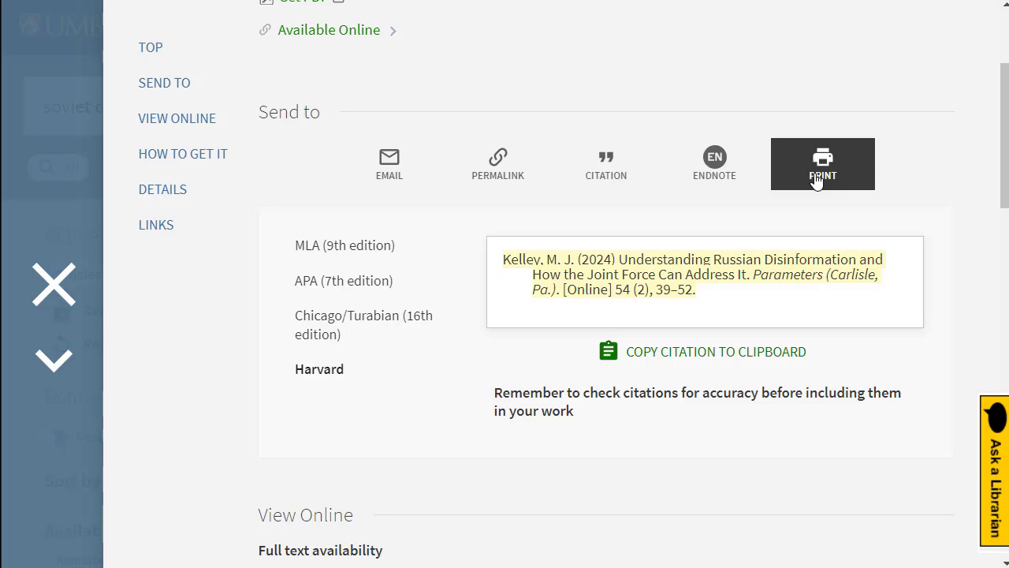
Close the article record and remove the Articles filter from the results
click(440, 454)
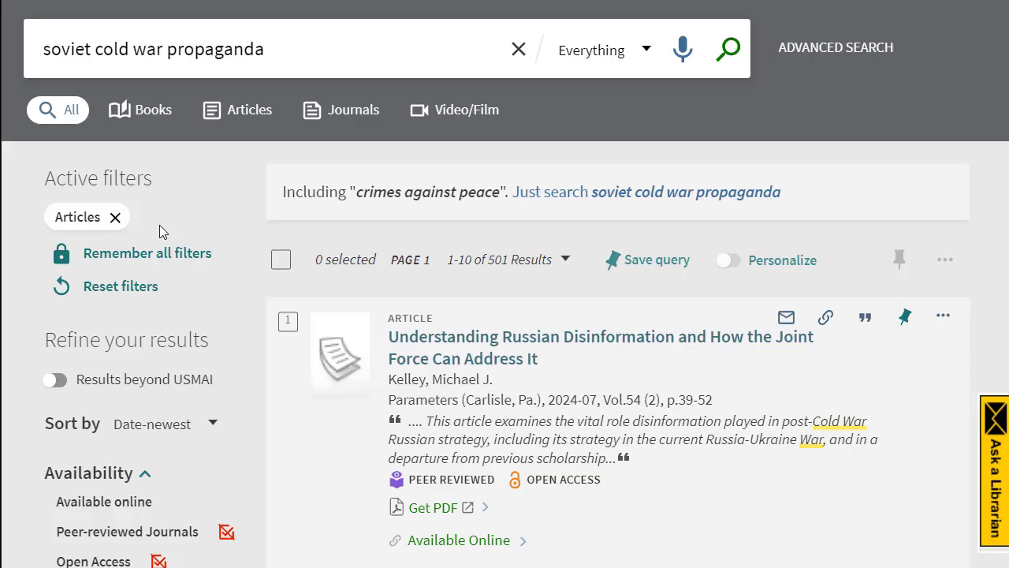
click(115, 217)
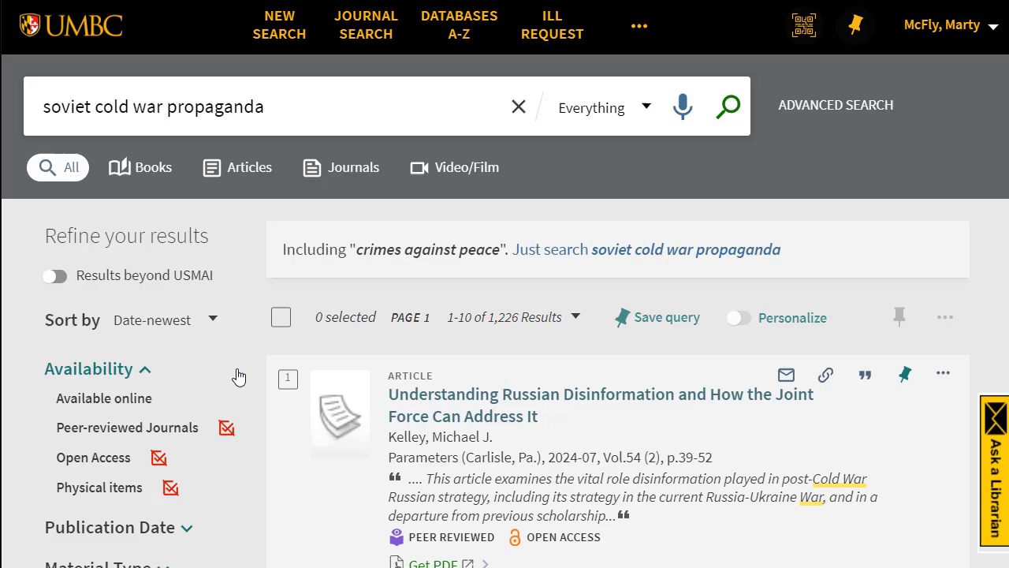
Run a new catalog search for feminism in popular culture
click(136, 503)
click(480, 322)
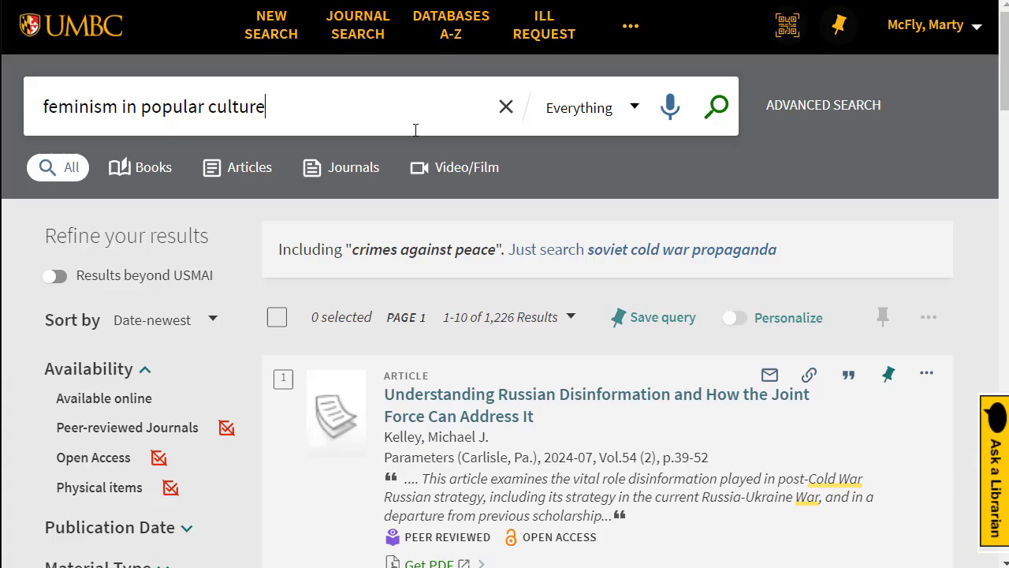
click(720, 99)
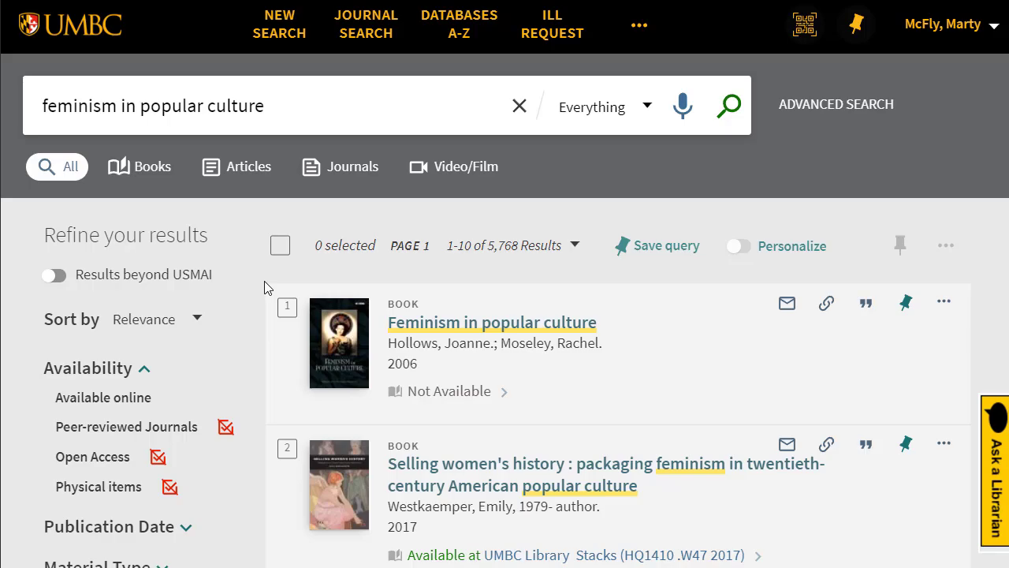
Open the record for the book "Feminism in popular culture" and examine its UMBC location and USMAI holdings
click(454, 337)
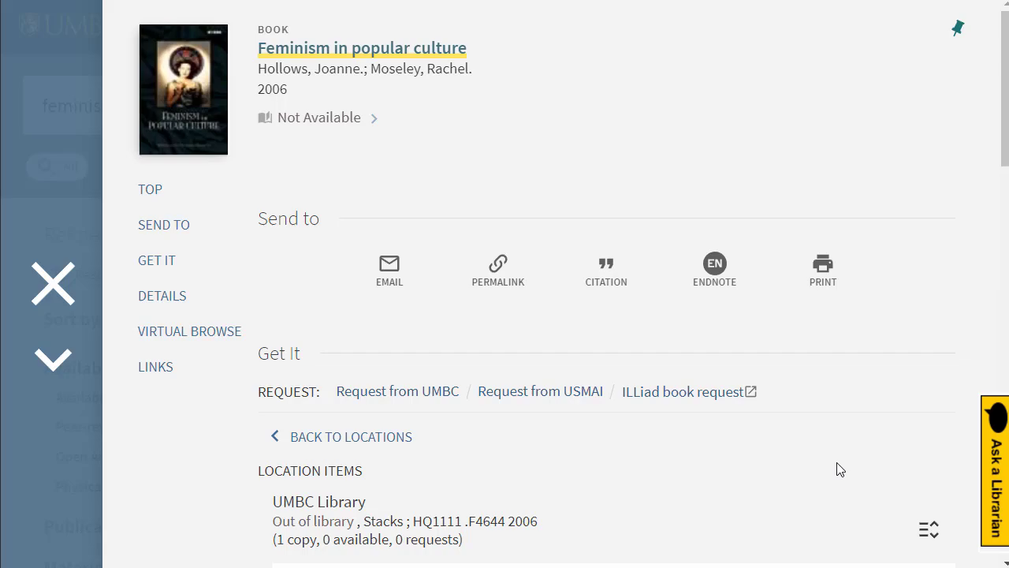
scroll(839, 469, down, 6)
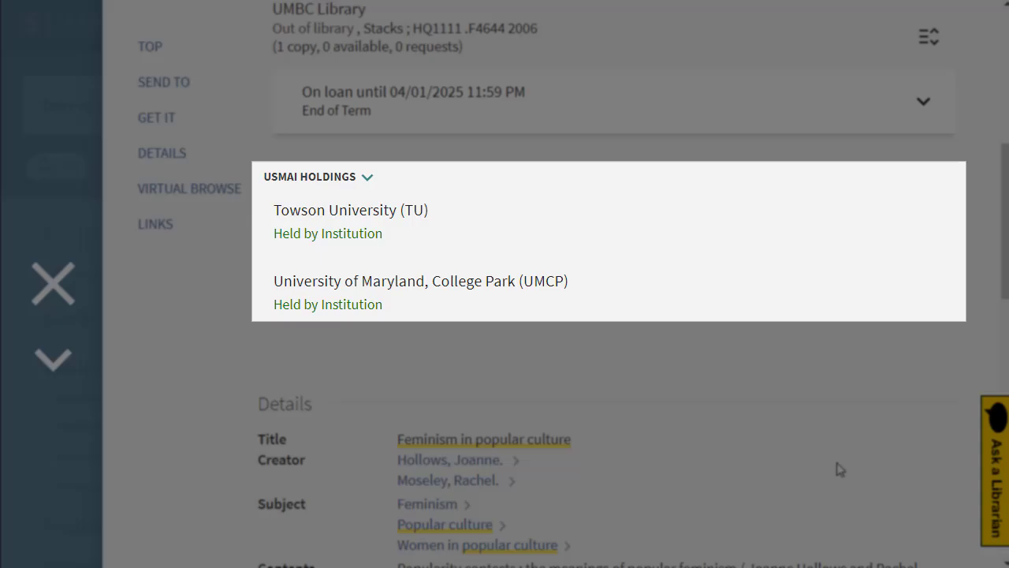
scroll(915, 63, up, 1)
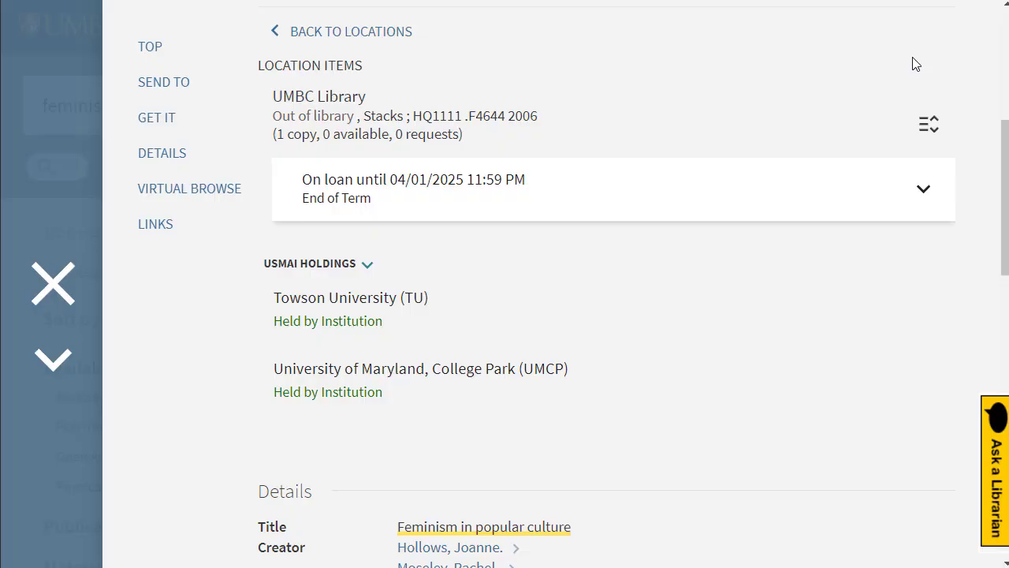
scroll(915, 63, up, 5)
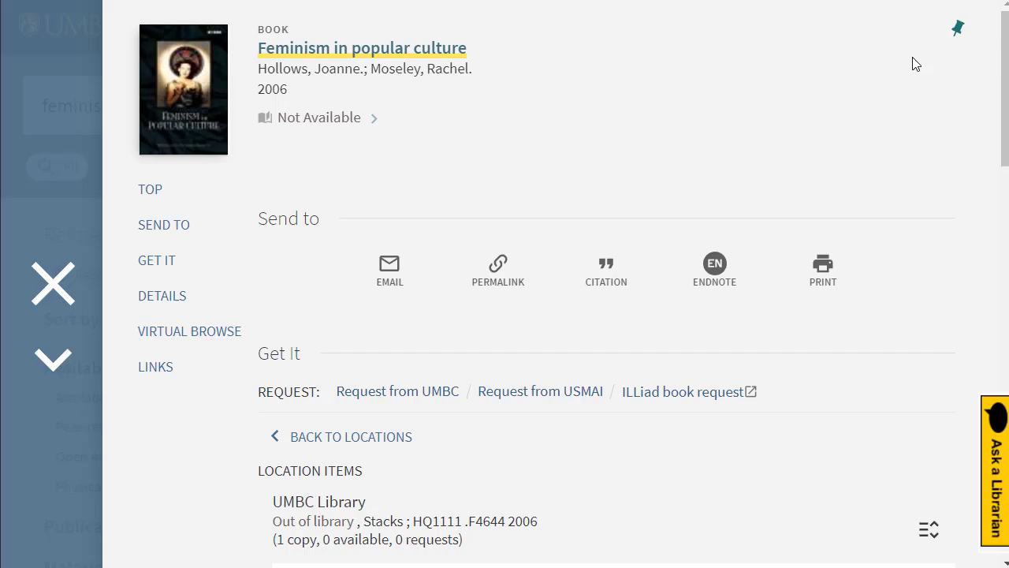
View the book's Request from USMAI form without submitting it, and close the record
click(581, 394)
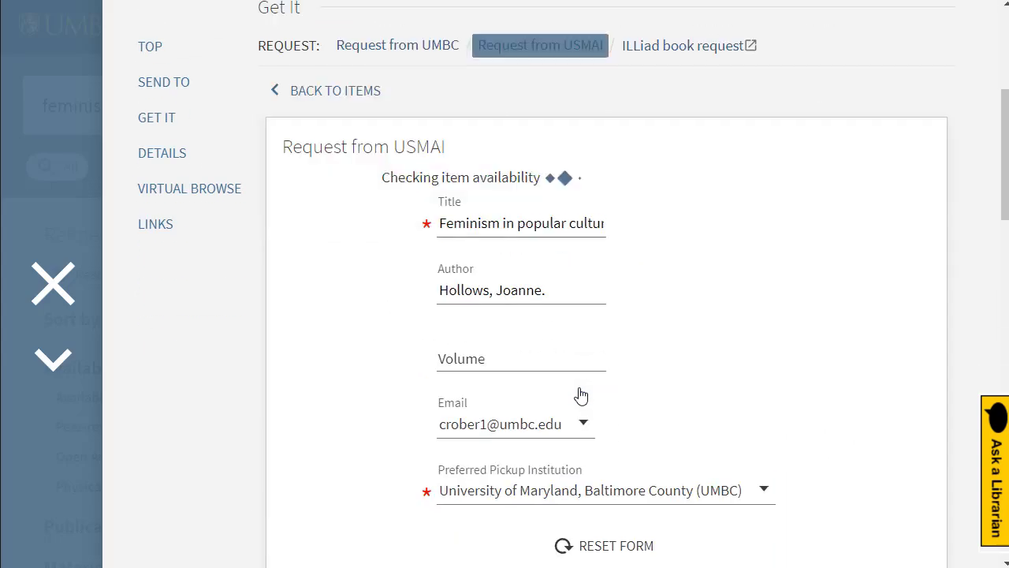
click(52, 283)
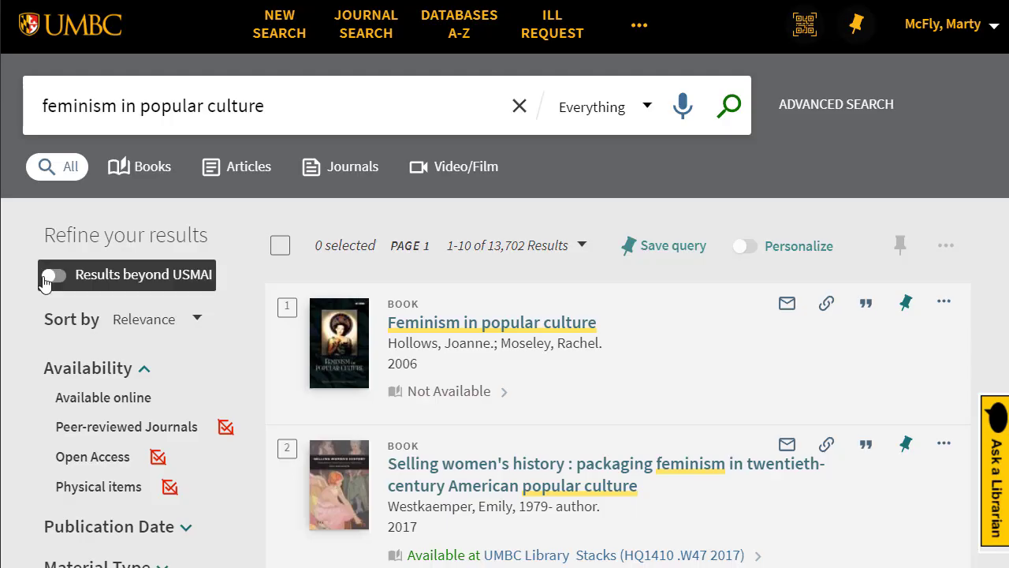
Include results beyond USMAI and search for when the lights are bright again
click(47, 274)
triple_click(236, 106)
key(ctrl+v)
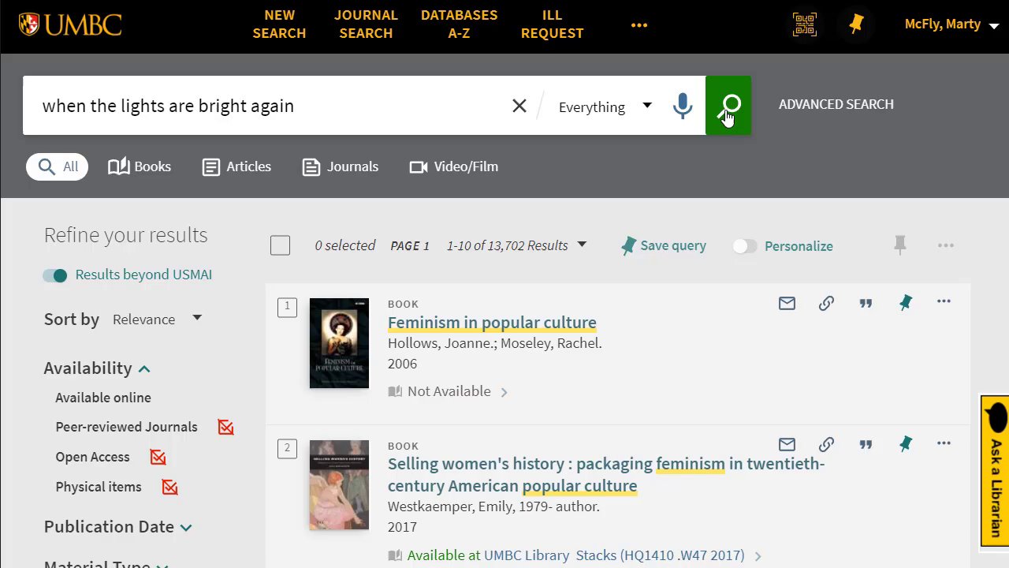
click(727, 115)
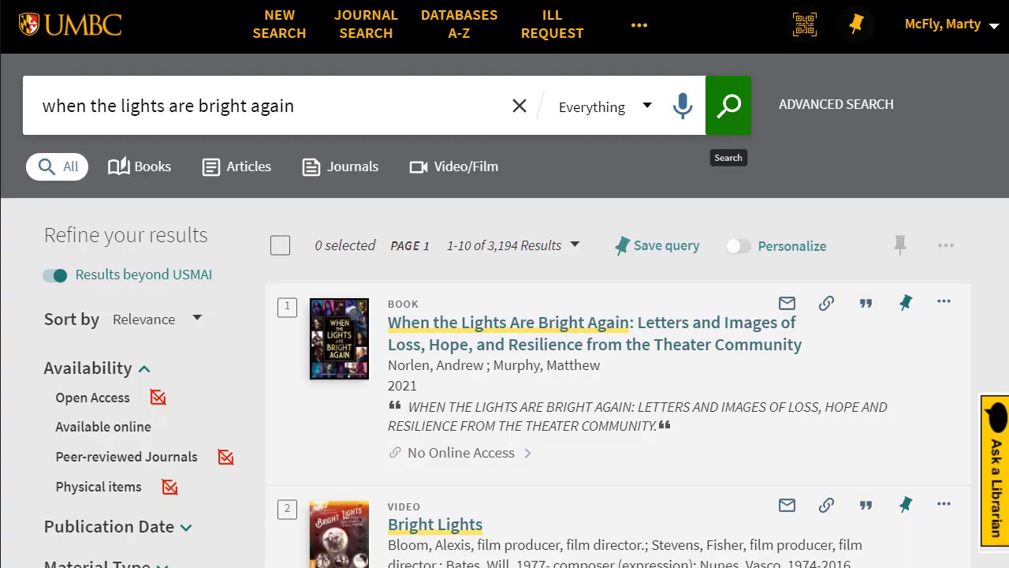
Open the ILLiad book request for "When the Lights Are Bright Again" and review the prefilled interlibrary loan form
click(445, 344)
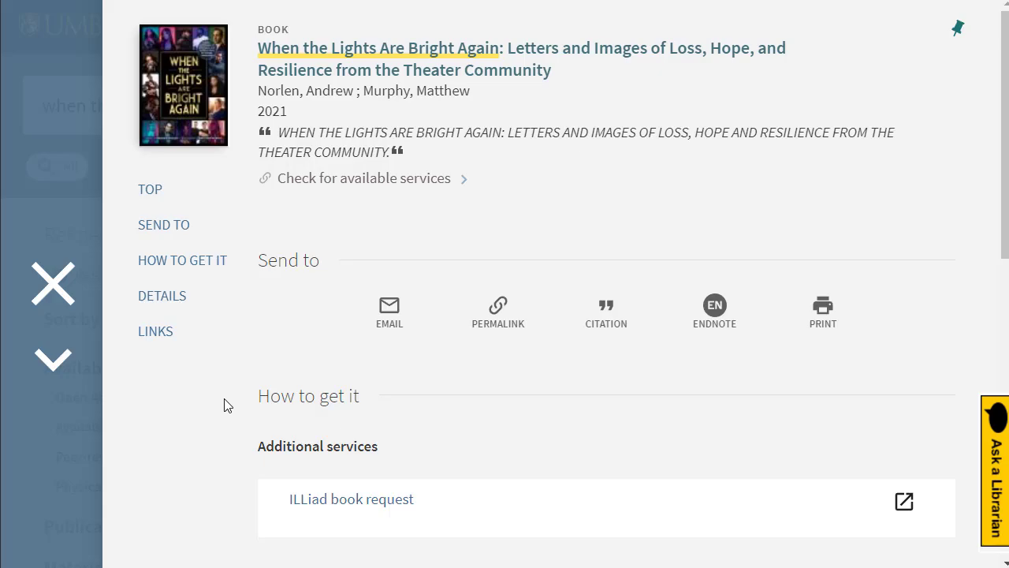
click(309, 508)
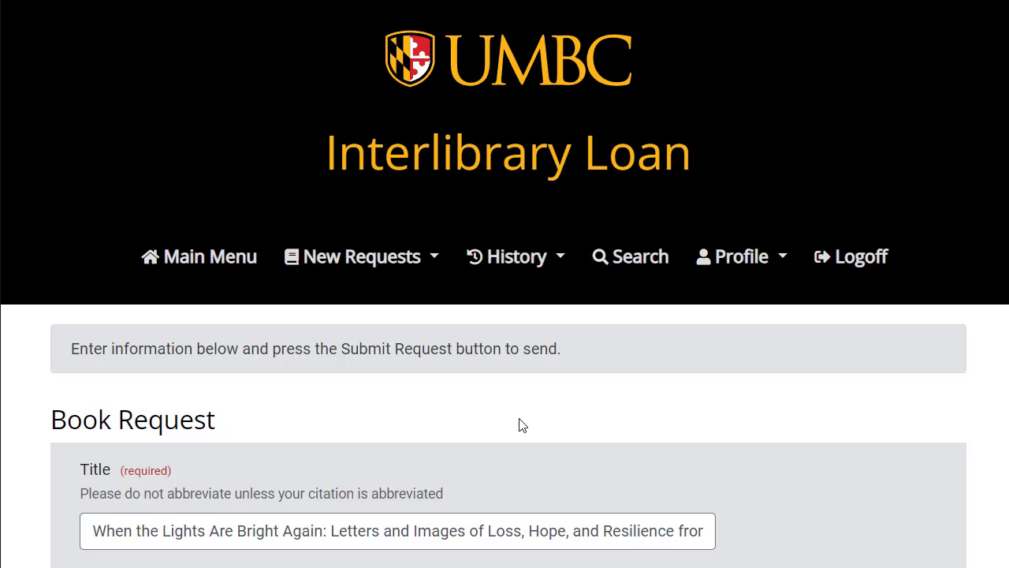
scroll(519, 419, down, 5)
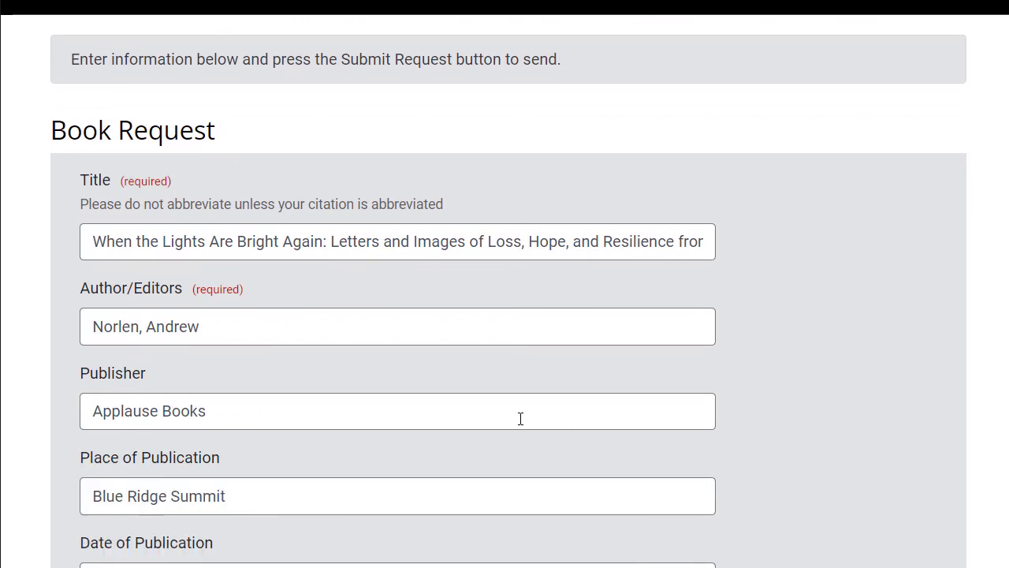
scroll(519, 418, down, 3)
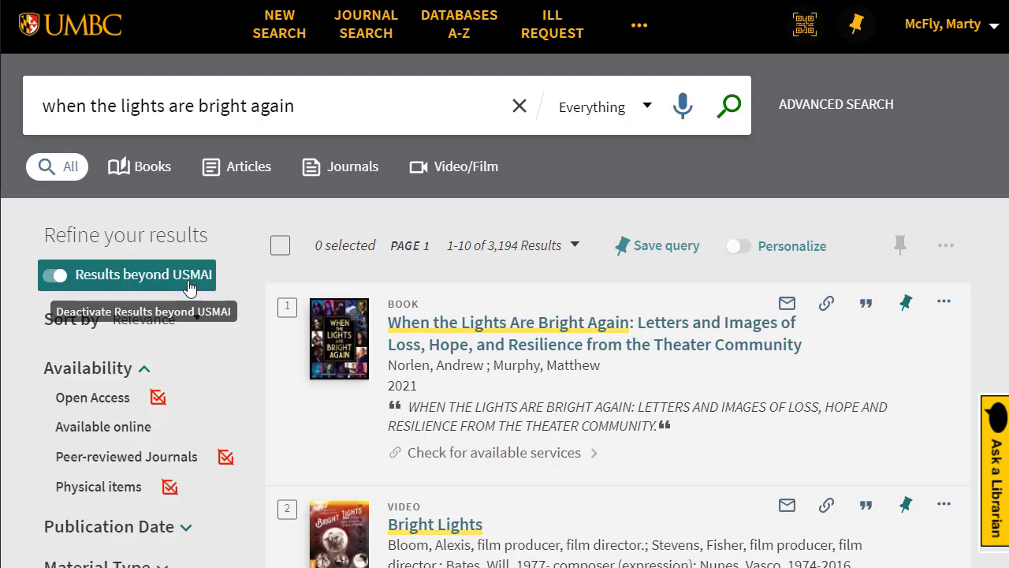
Exclude results beyond USMAI and search for chesapeake bay wildlife
click(189, 286)
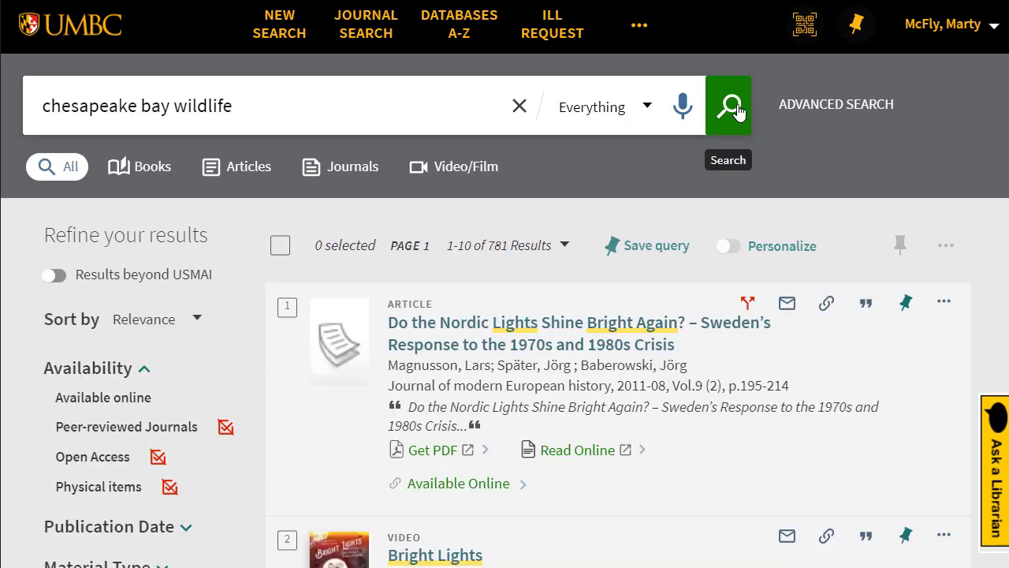
click(729, 106)
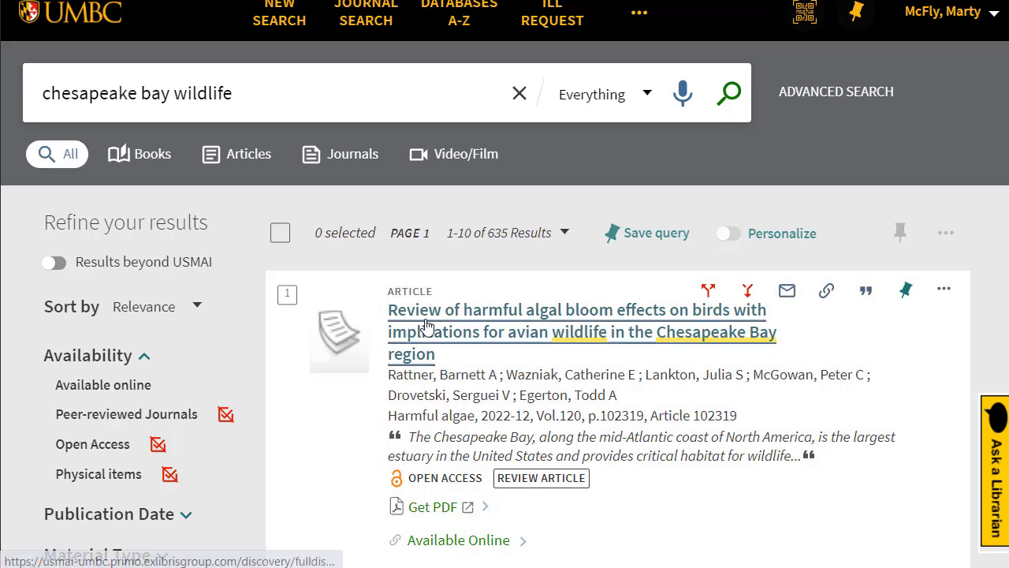
View the record of the first article, on harmful algal bloom effects on birds, and close it
click(425, 326)
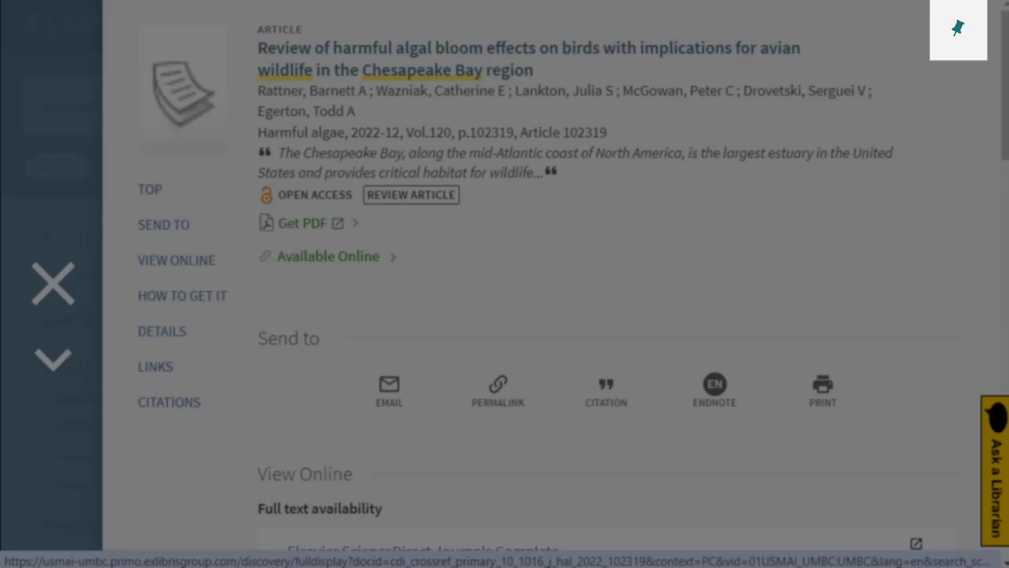
key(Escape)
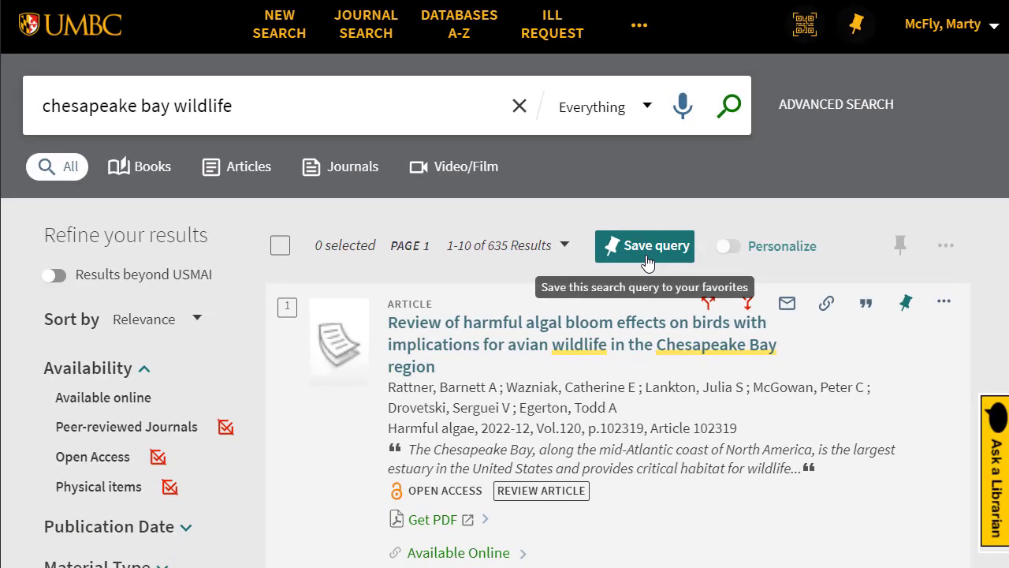
Save the chesapeake bay wildlife query to favorites and view the saved searches
click(646, 246)
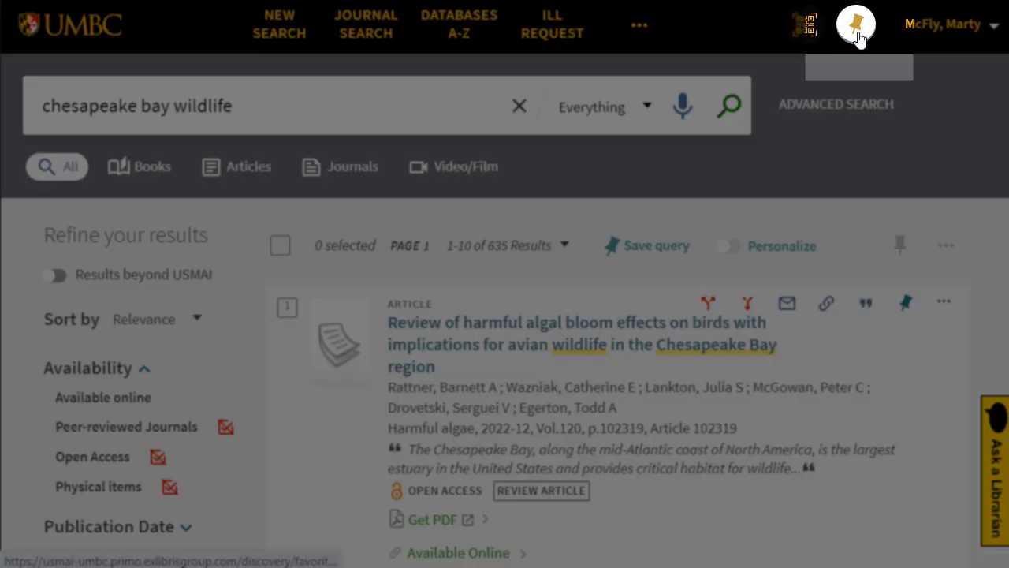
click(856, 26)
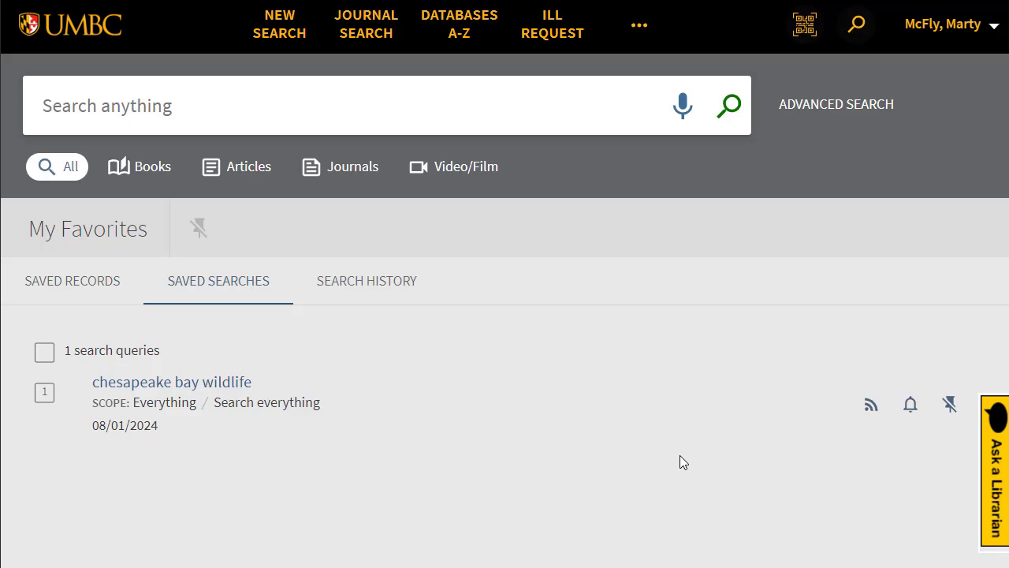
Open the Ask a Librarian help service
click(1000, 509)
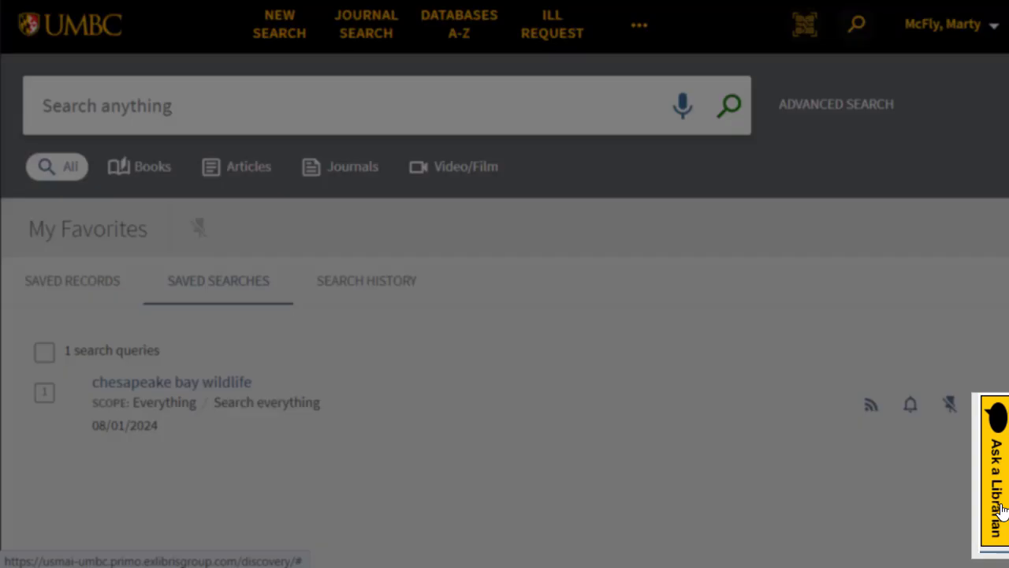